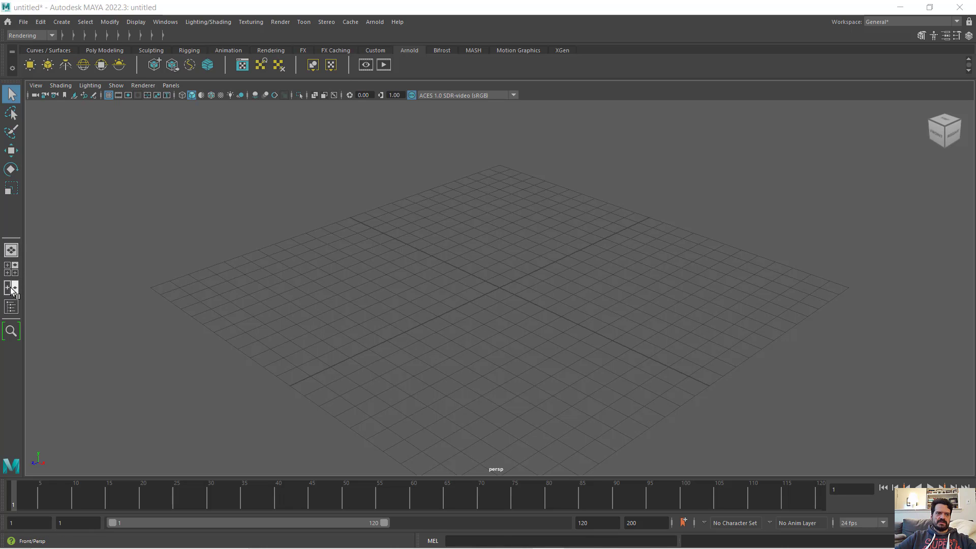
- Set up a side-by-side workspace with the UV Editor replacing the front view beside the perspective view
click(11, 288)
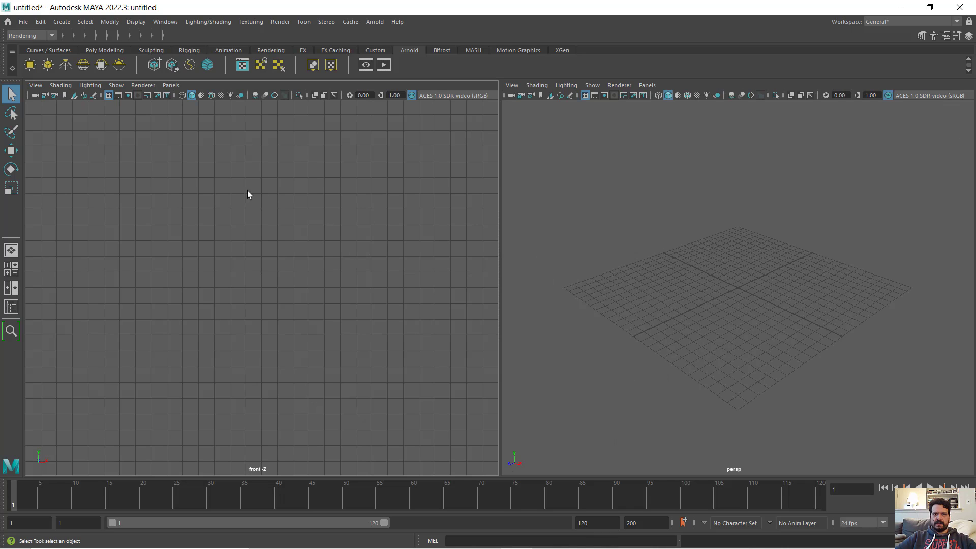
click(172, 85)
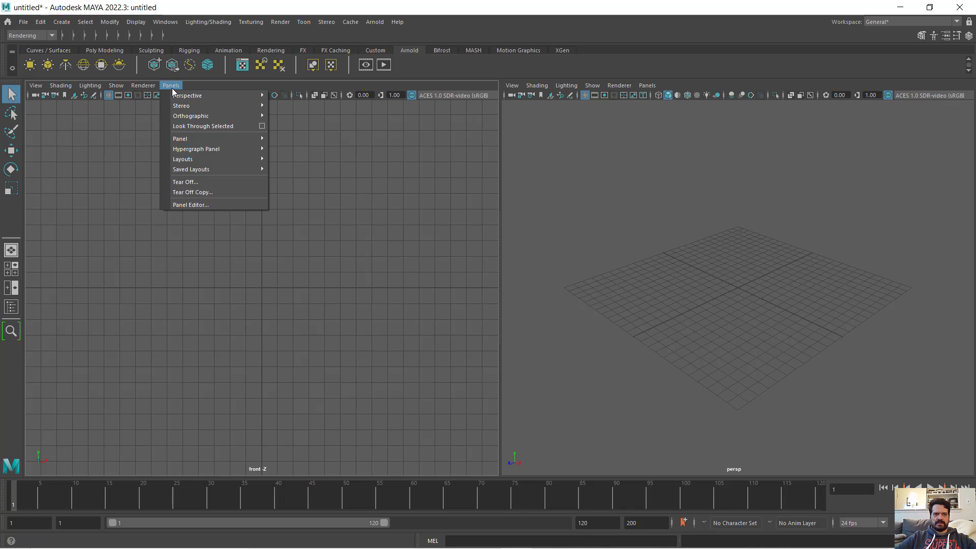
mouse_move(180, 97)
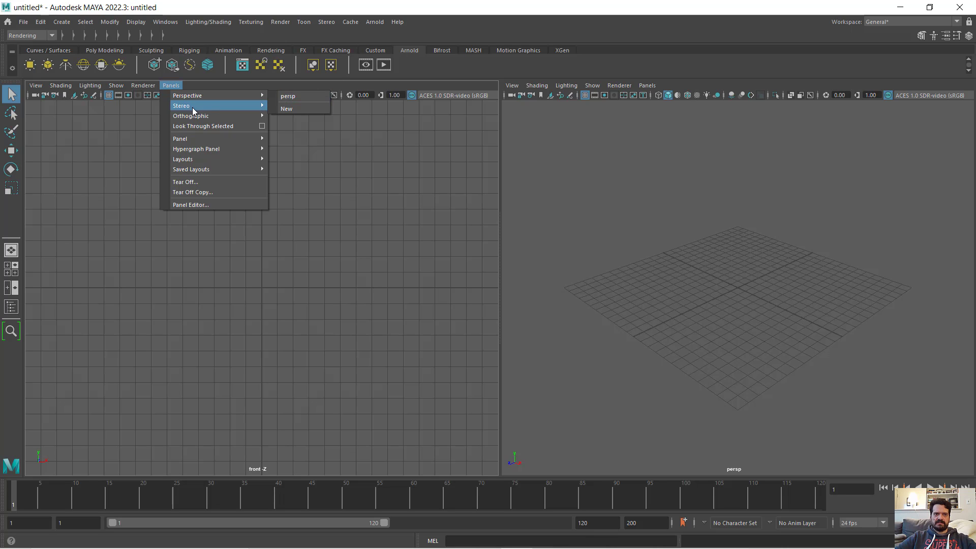
mouse_move(193, 116)
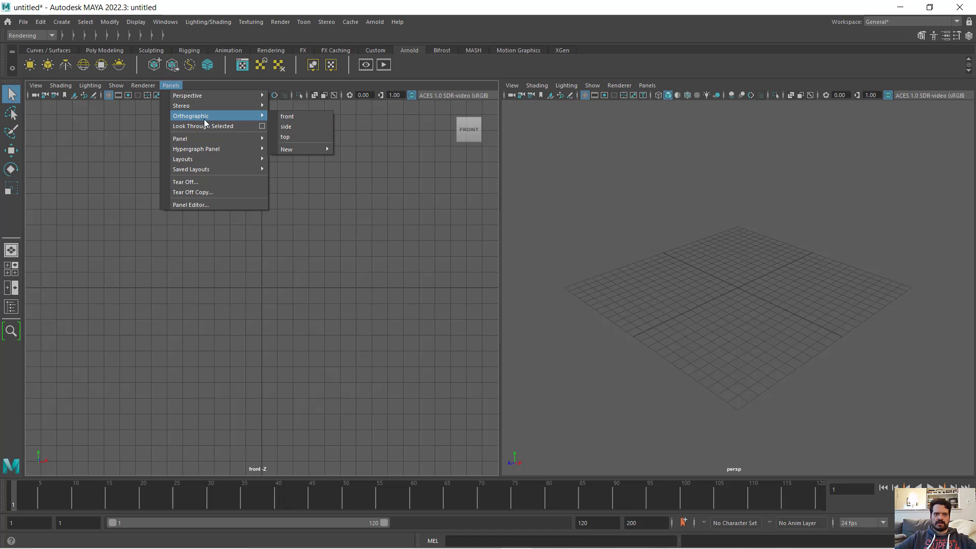
mouse_move(196, 143)
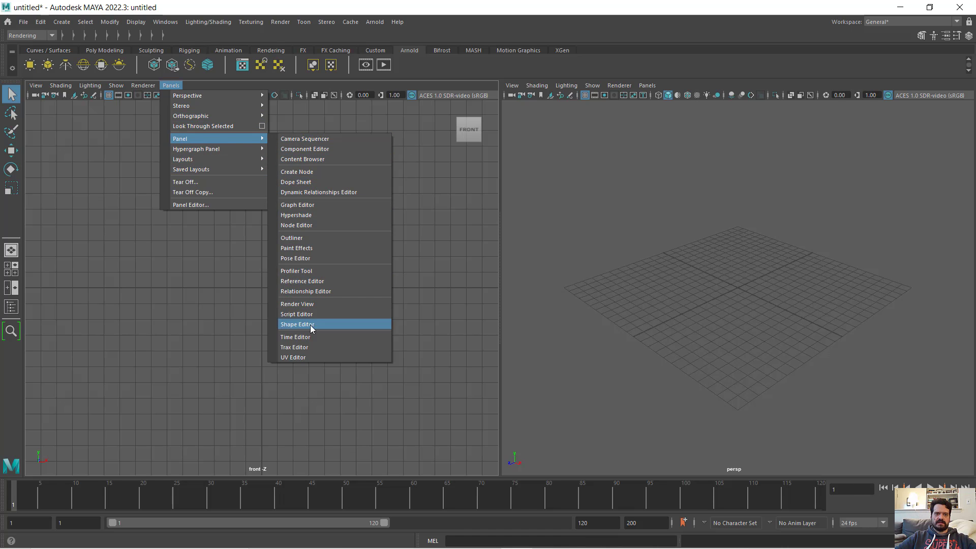
click(308, 355)
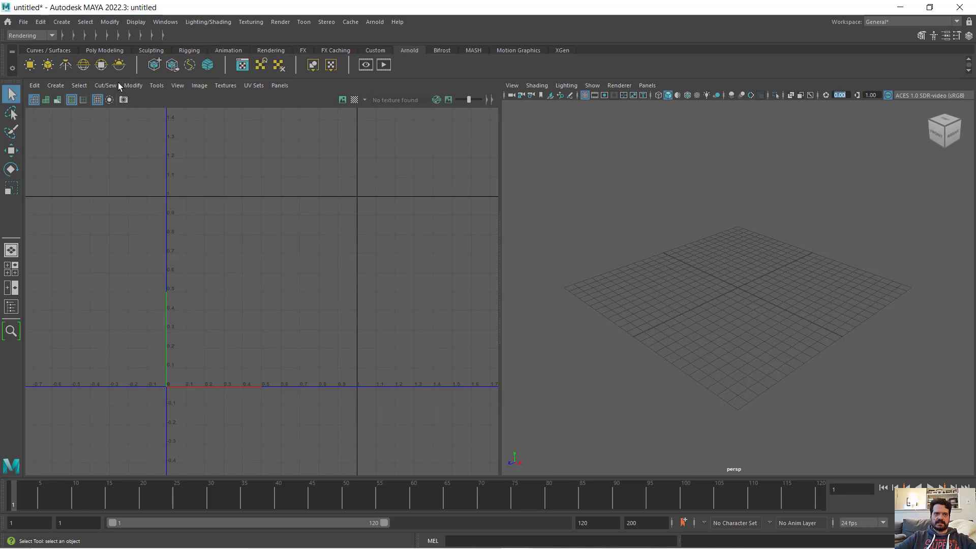
click(61, 21)
mouse_move(132, 60)
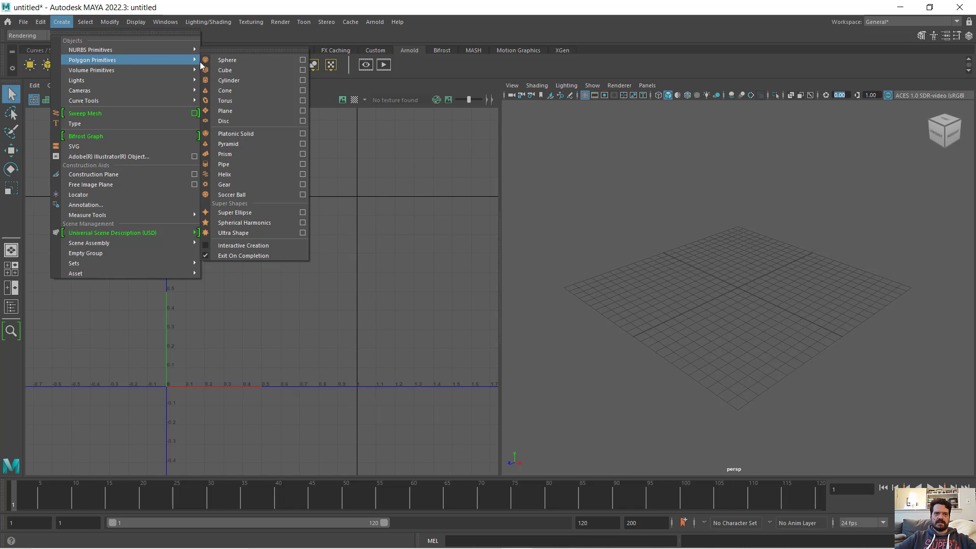
click(251, 69)
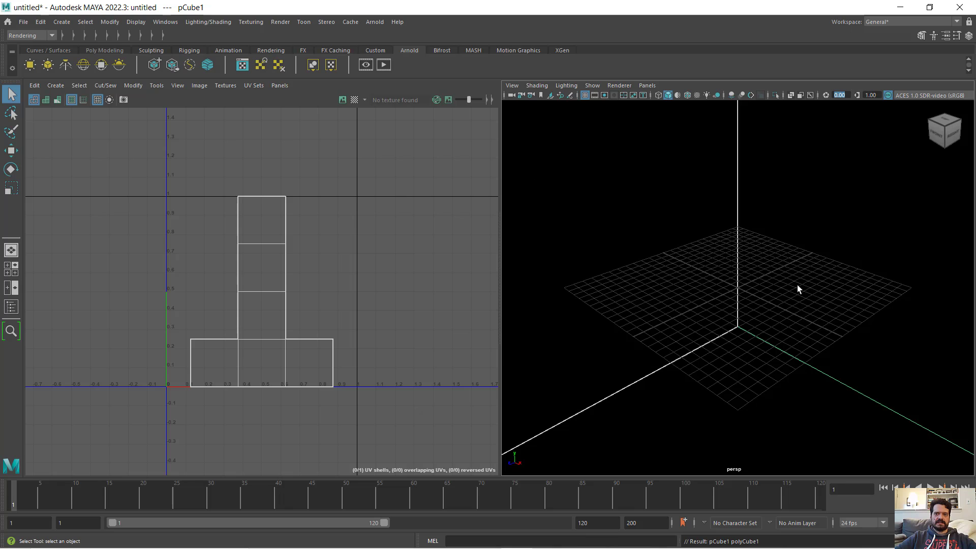
key(Delete)
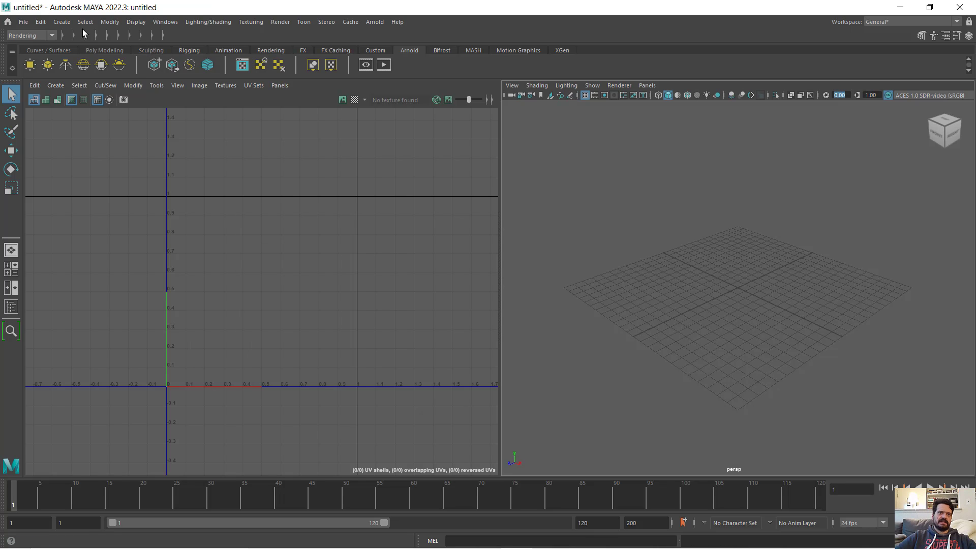
- Create a polygon cube with width, height and depth all set to 10 and leave it selected
click(62, 21)
mouse_move(156, 60)
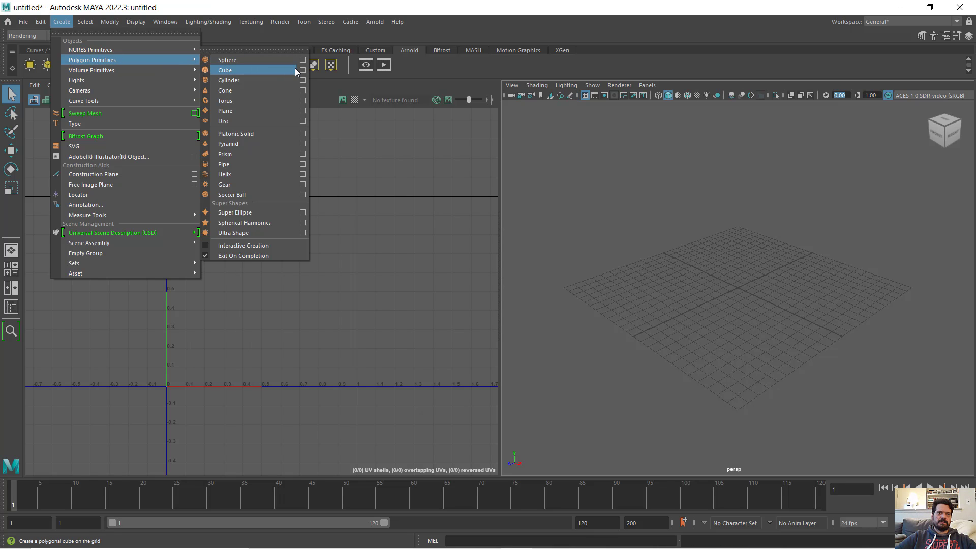
click(301, 70)
double_click(457, 113)
text(1)
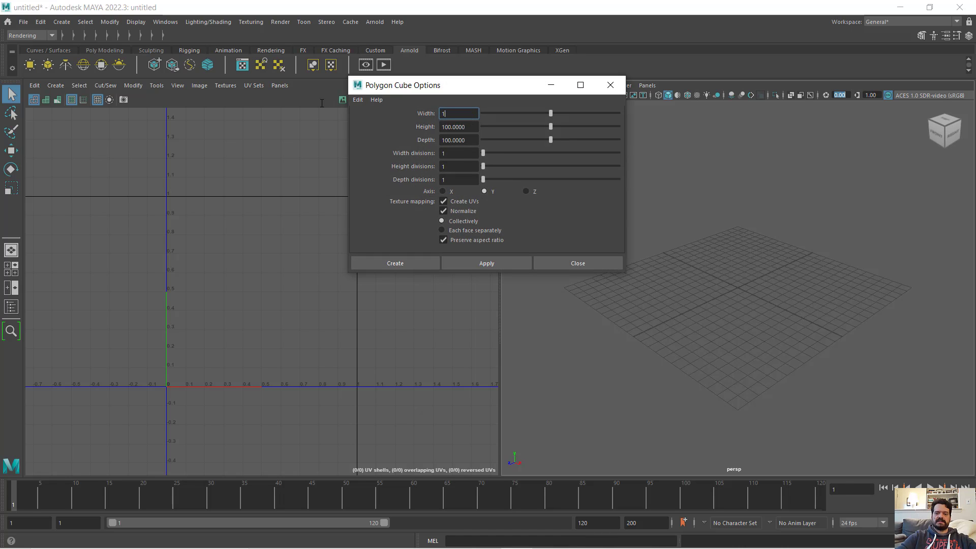
text(0)
key(Tab)
text(10)
key(Tab)
text(10)
key(Tab)
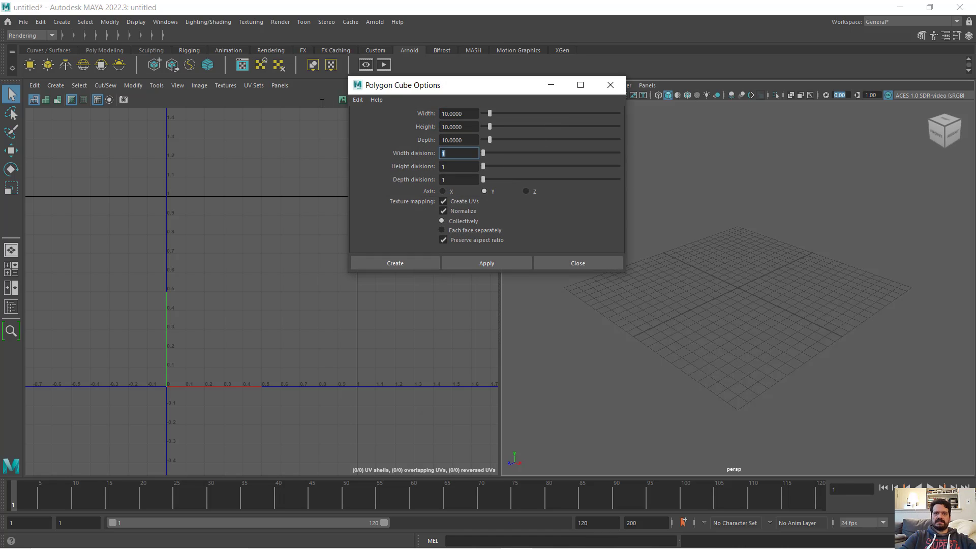
click(404, 262)
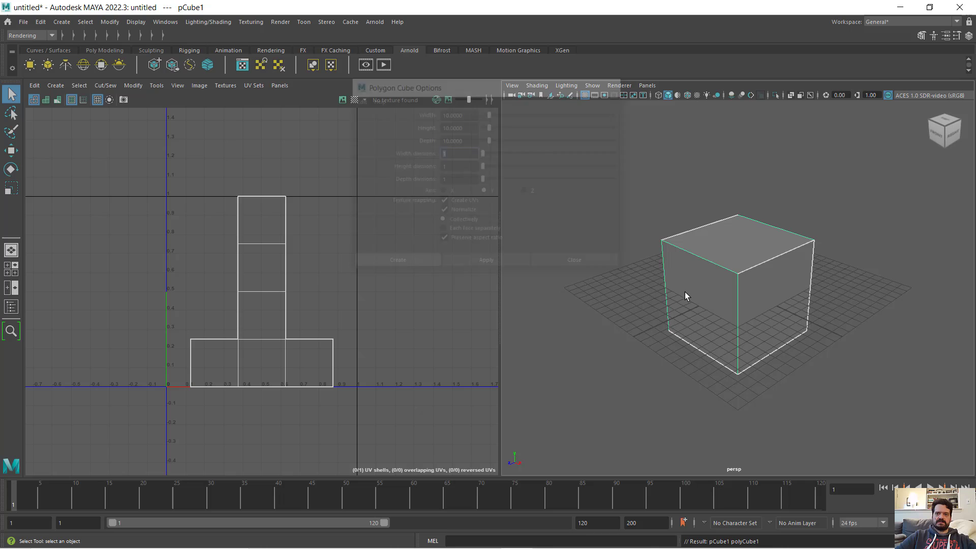
click(659, 298)
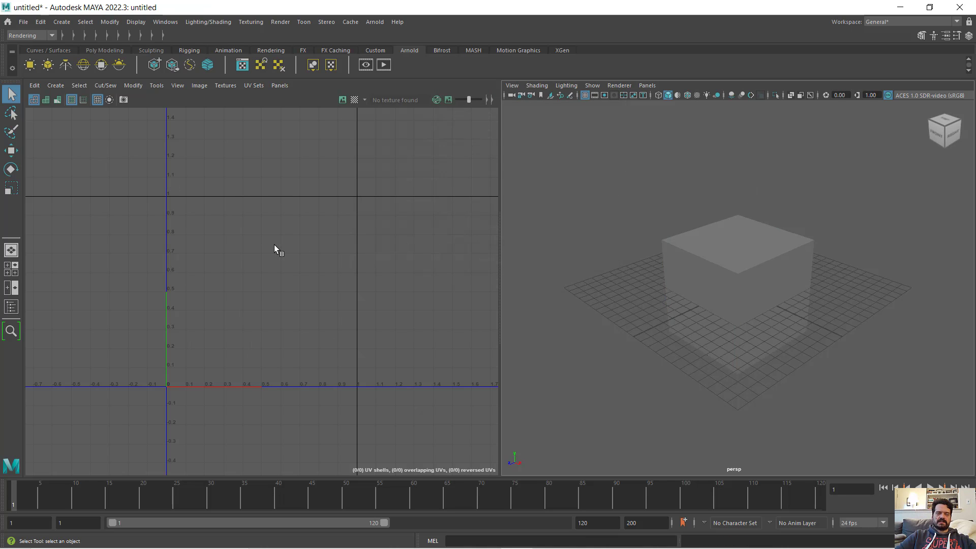
click(752, 265)
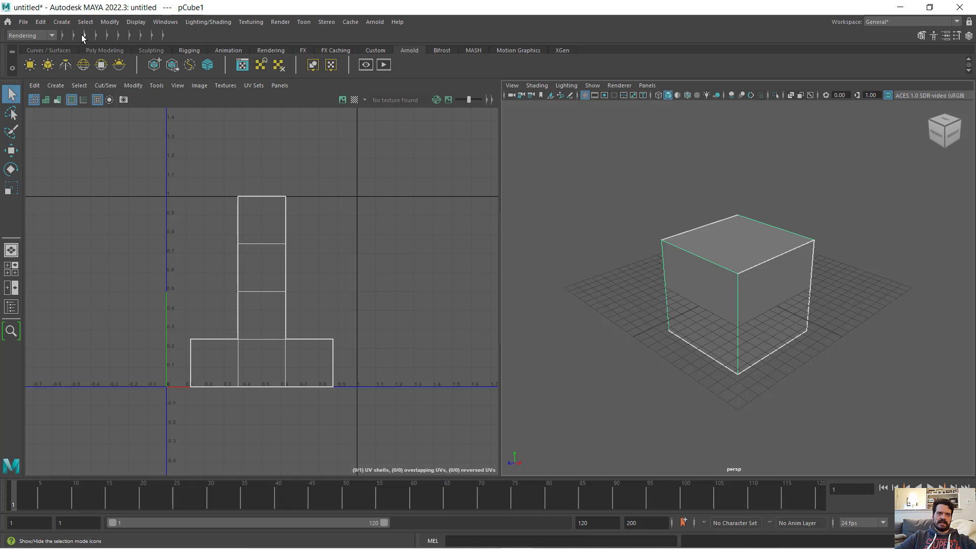
- Create a polygon cylinder with the current settings and move it about -27.4 cm along X, away from the cube
click(62, 22)
mouse_move(146, 61)
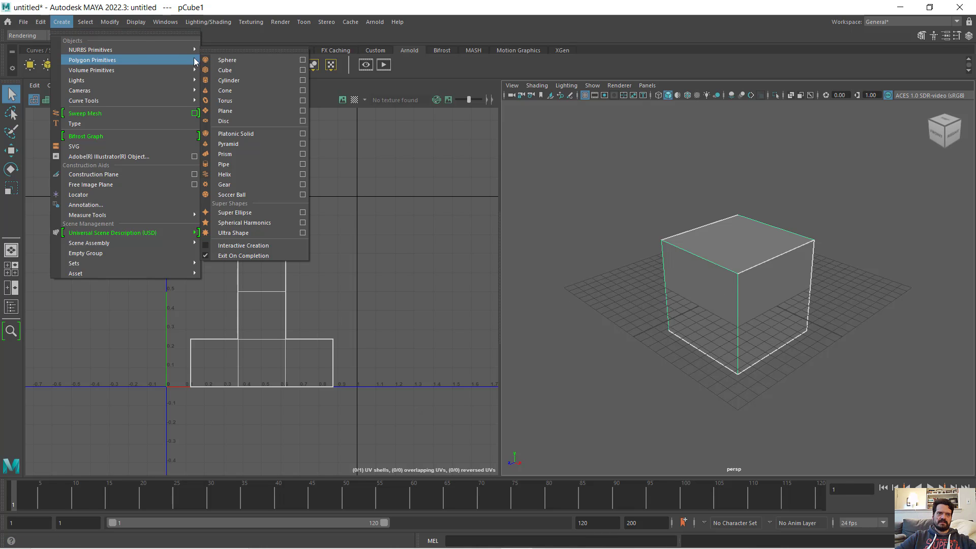
click(255, 78)
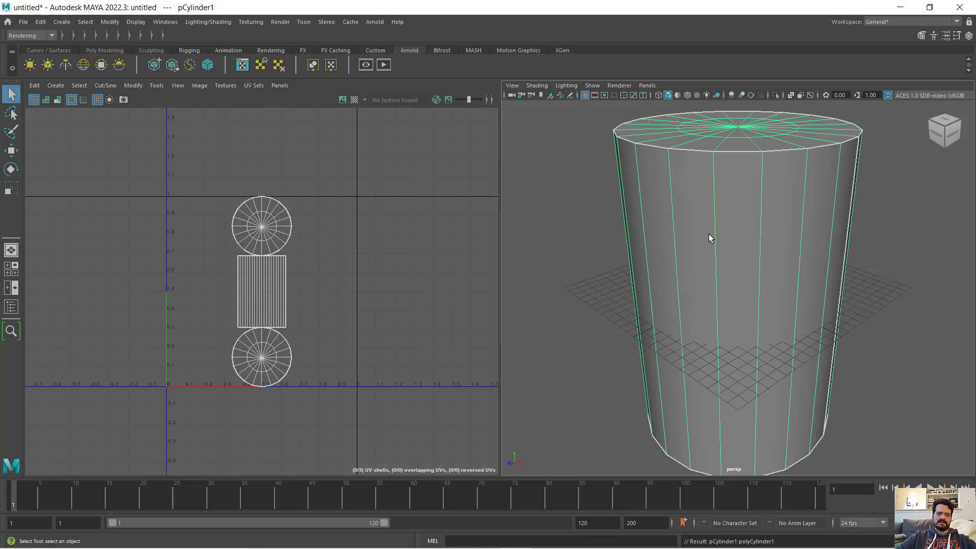
key(w)
drag(762, 298, 602, 235)
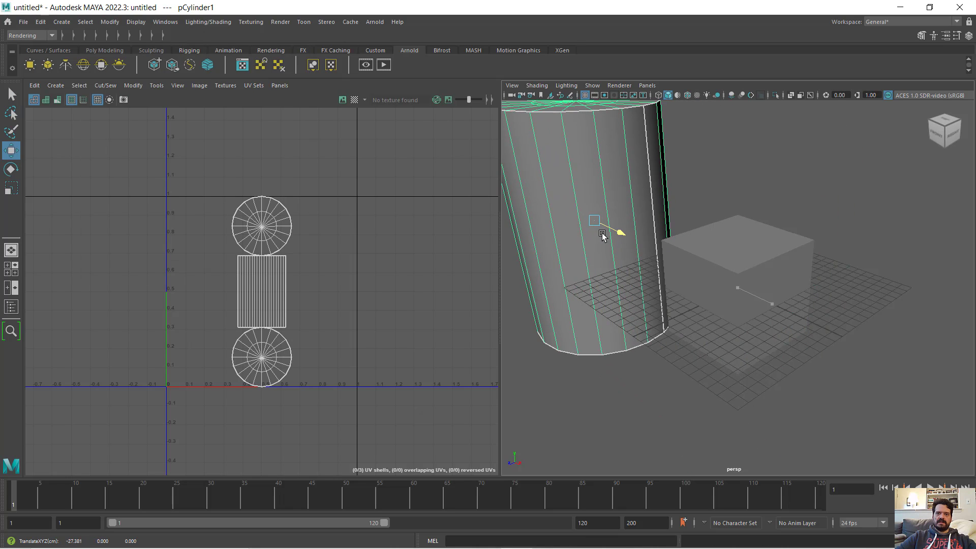
scroll(602, 234, down, 5)
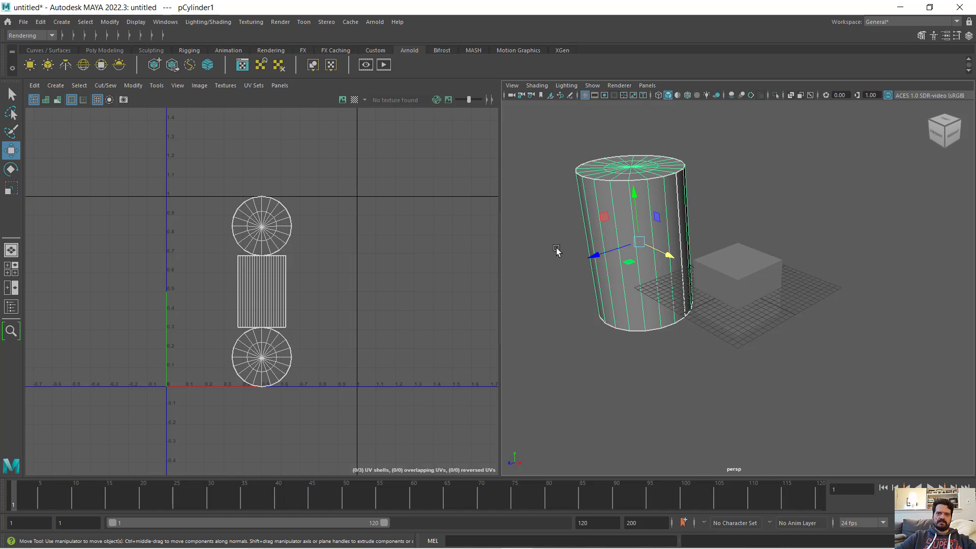
- Create a polygon sphere with a radius of 10 and move it about -22.7 cm along Z, beyond the cube
click(61, 21)
mouse_move(94, 60)
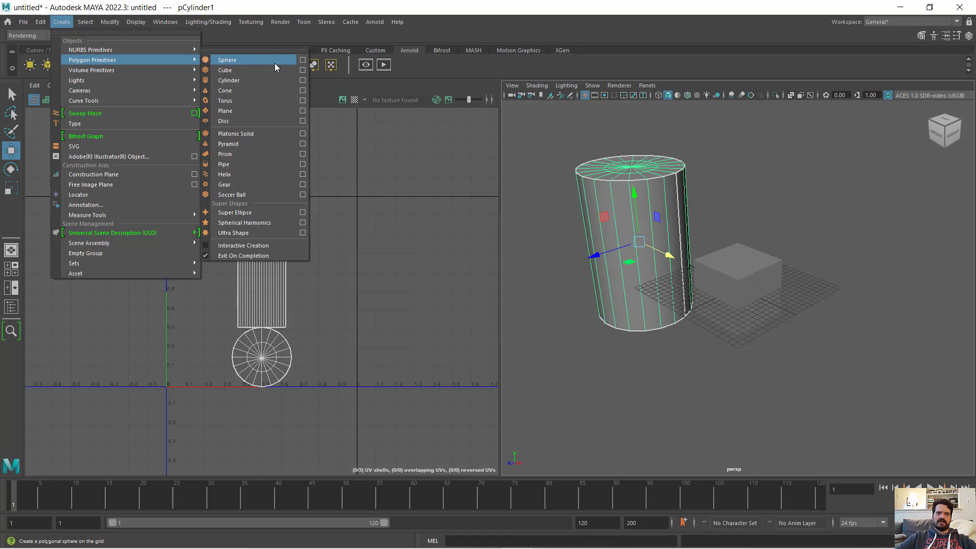
click(303, 60)
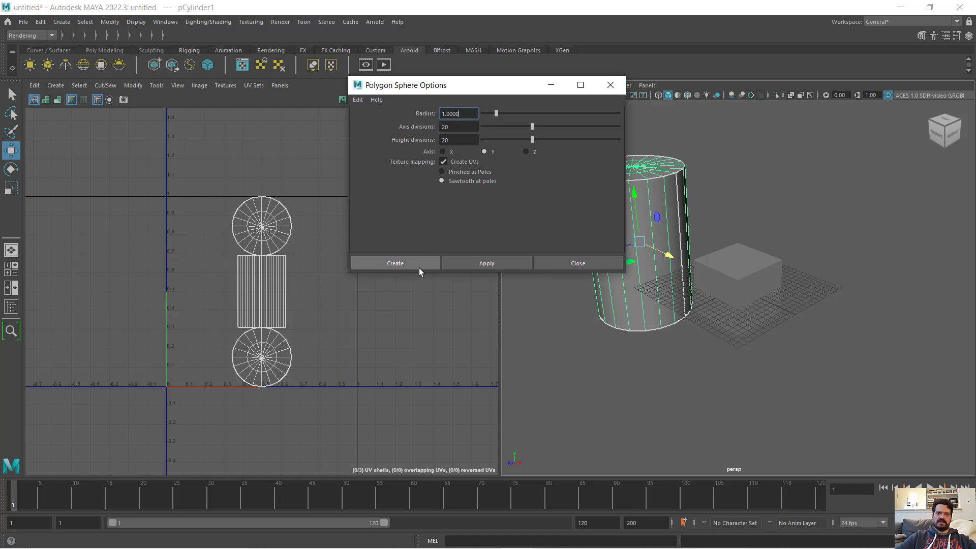
double_click(455, 113)
text(10)
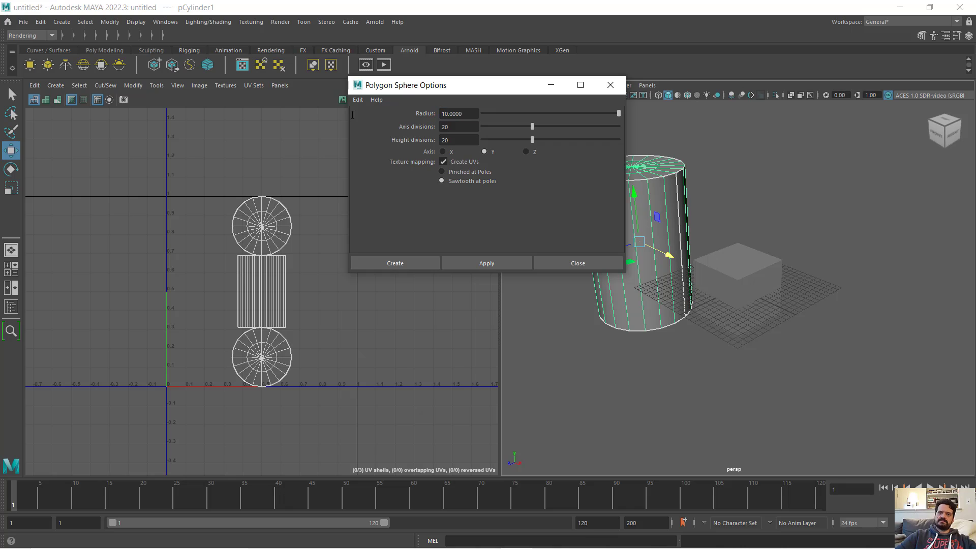
click(374, 261)
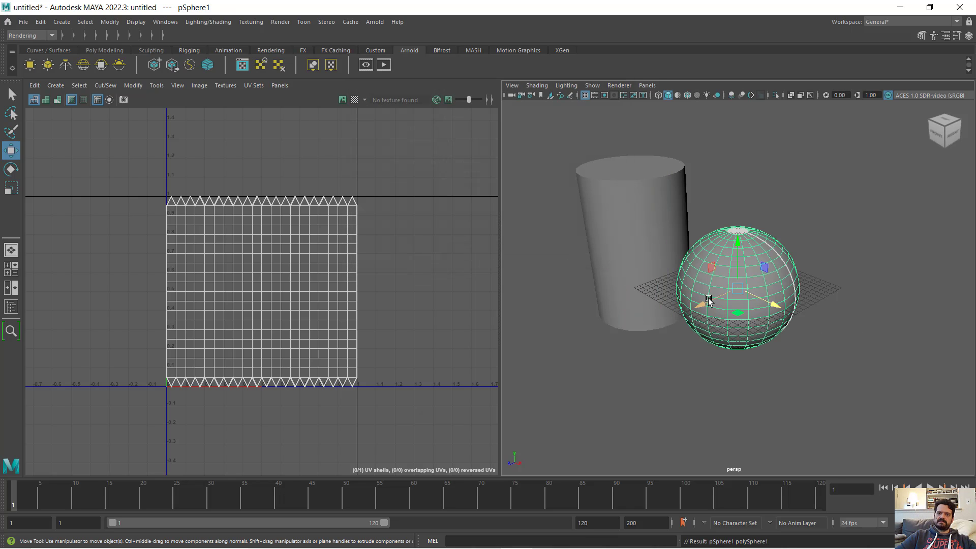
drag(707, 301, 789, 263)
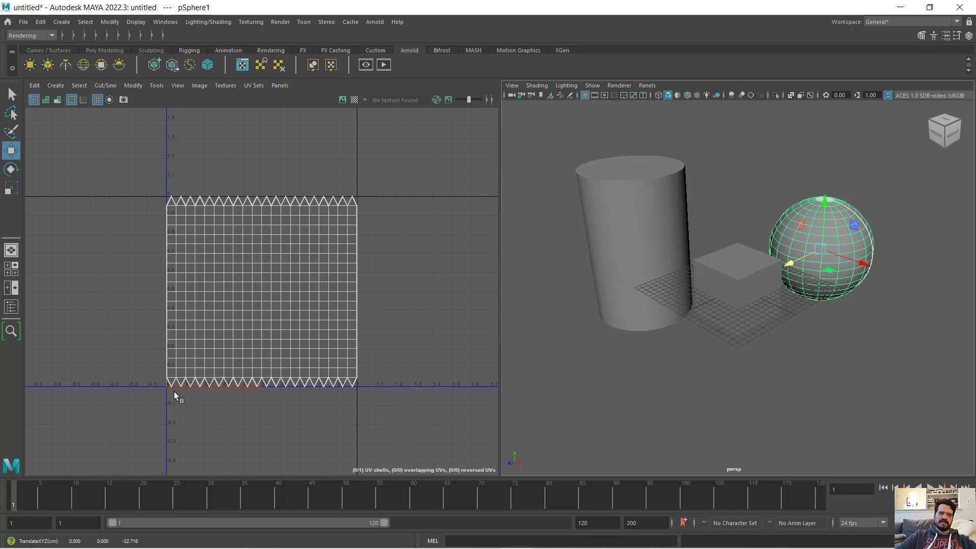
- Select the cube, cylinder and sphere in turn to compare their UV layouts in the UV Editor
click(739, 267)
click(647, 224)
click(724, 265)
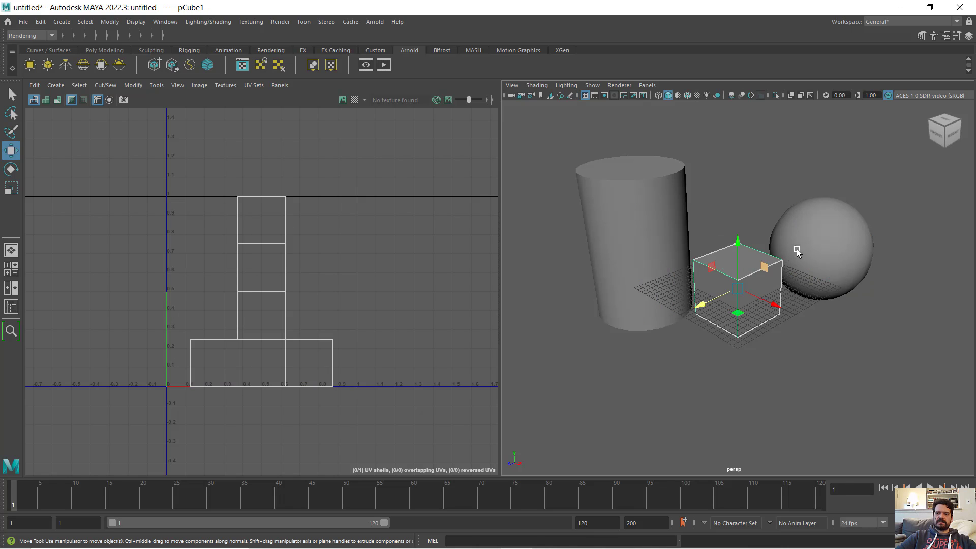
click(798, 250)
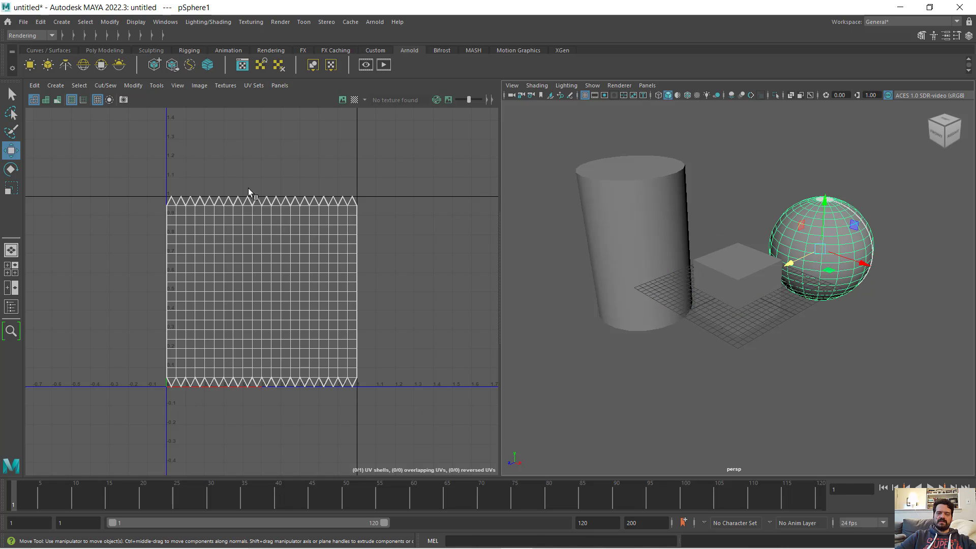
click(737, 272)
click(643, 243)
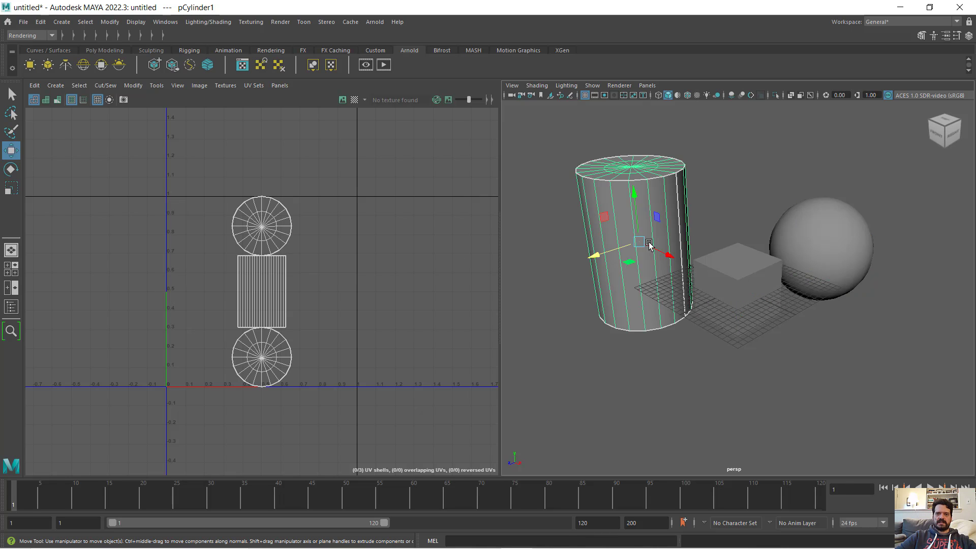
- Duplicate the cube along the Z axis, placing the copy at about Z 21.6 cm
click(731, 280)
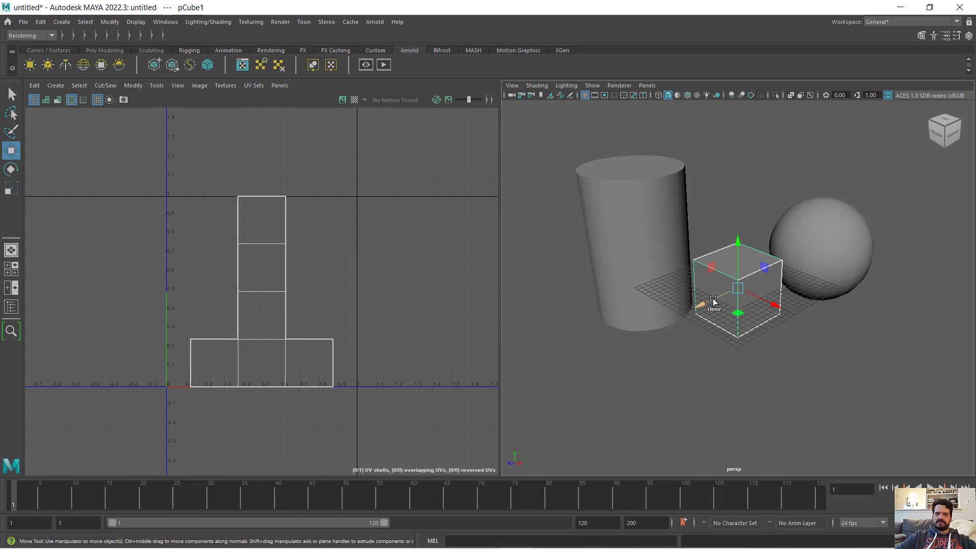
shift+drag(708, 304, 652, 343)
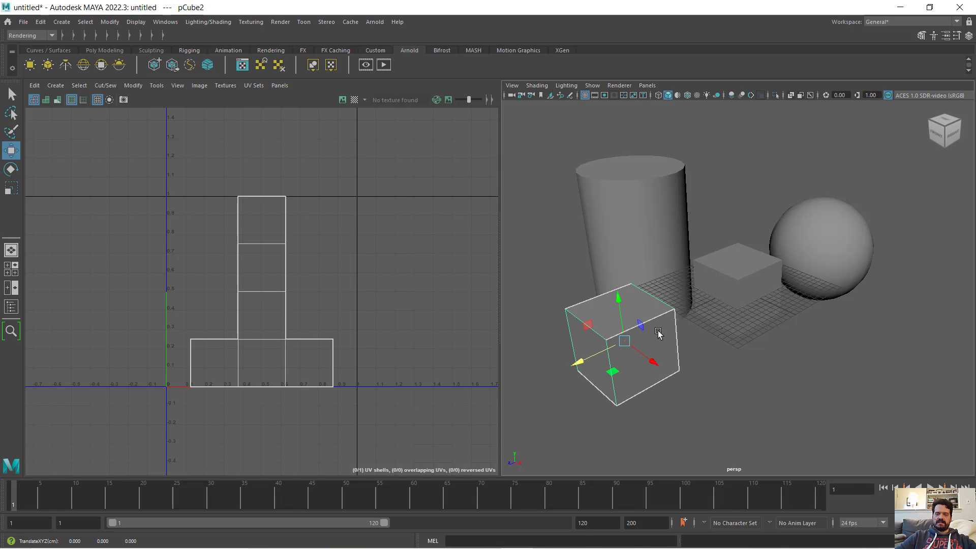
- Reshape the duplicate cube in face mode, moving its top face to about Y 14.5, its +X face to X 11.7 and its +Z face to Z 23
click(922, 36)
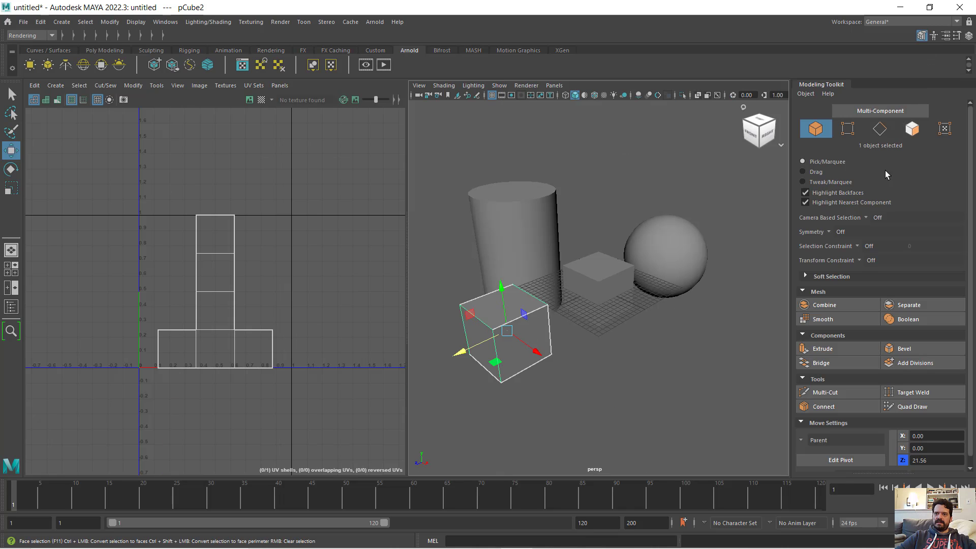
click(914, 132)
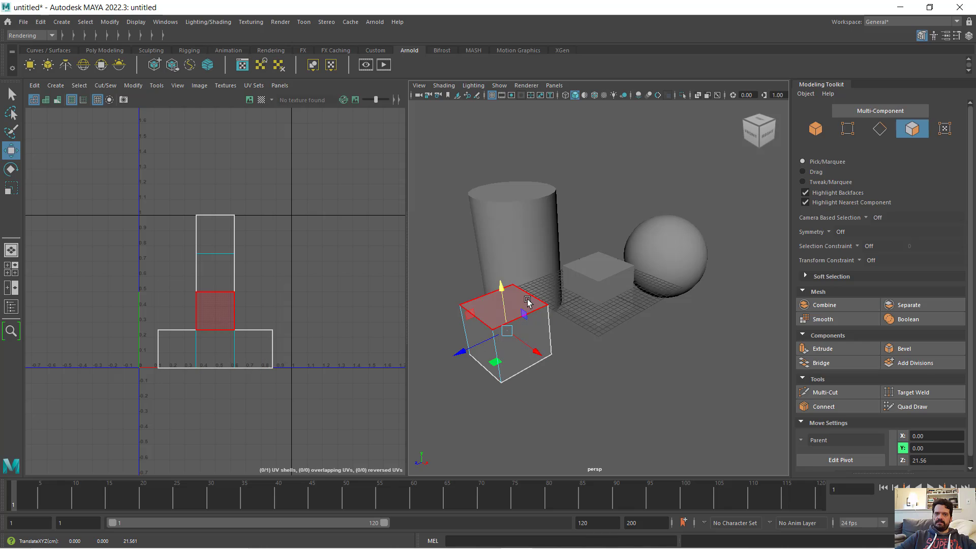
click(528, 302)
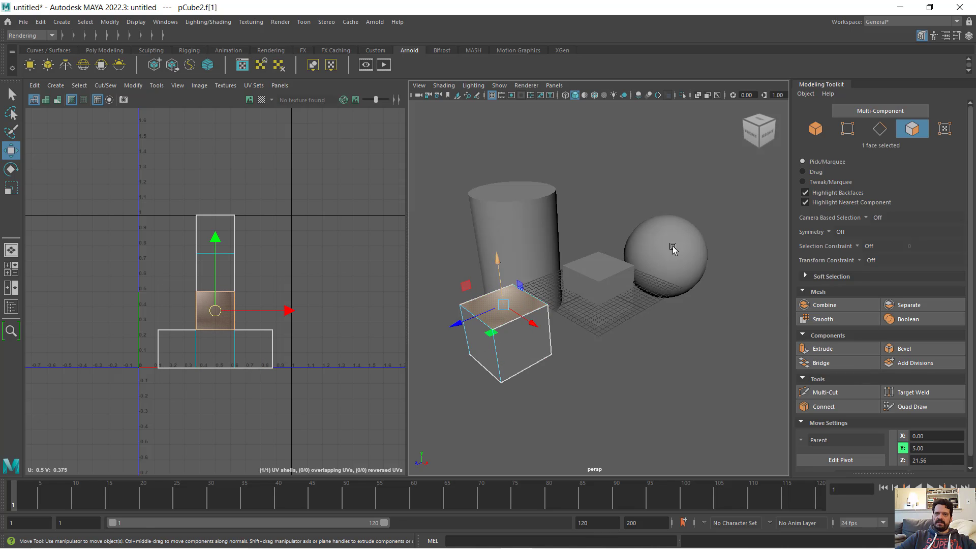
drag(502, 284, 501, 235)
click(532, 324)
drag(542, 333, 565, 344)
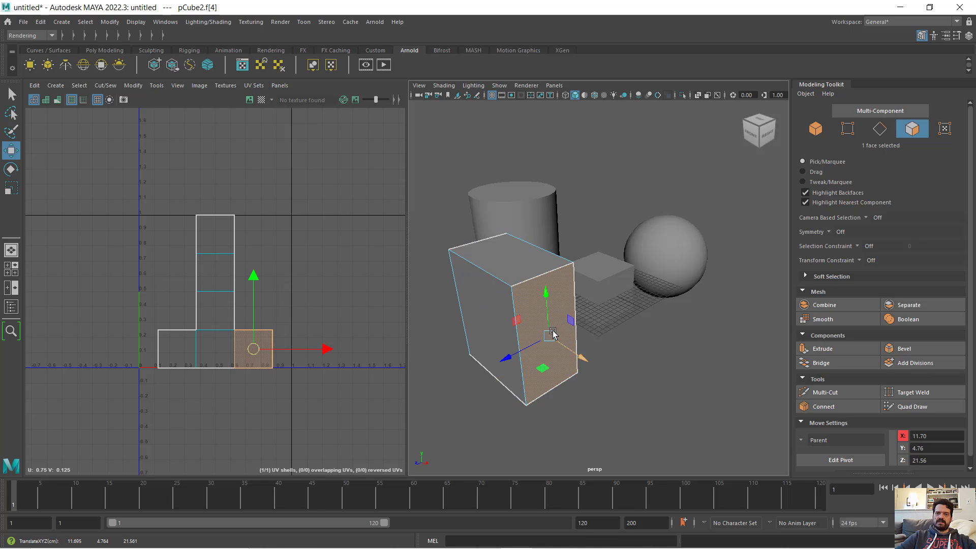
click(471, 333)
drag(469, 335, 487, 330)
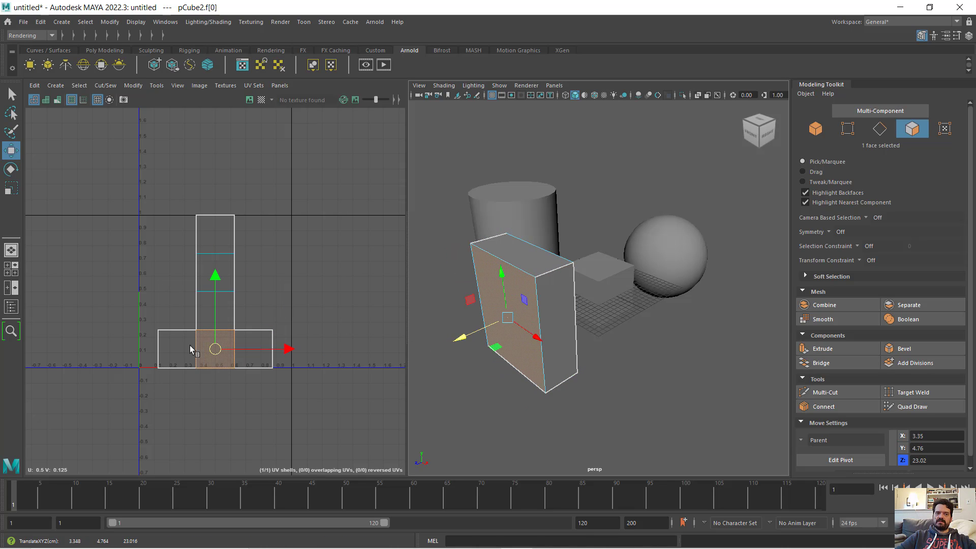
- In vertex mode, move the duplicate cube's upper -X, +Z corner vertex inward to about X 0.27, Y 7.49, Z 20.07
click(849, 129)
click(464, 237)
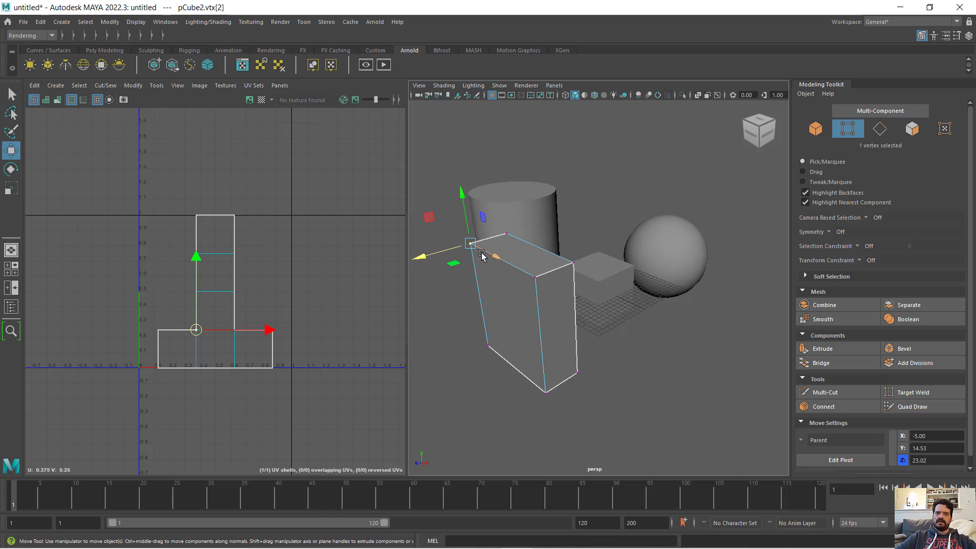
drag(448, 249, 465, 244)
drag(482, 208, 482, 247)
drag(516, 285, 544, 310)
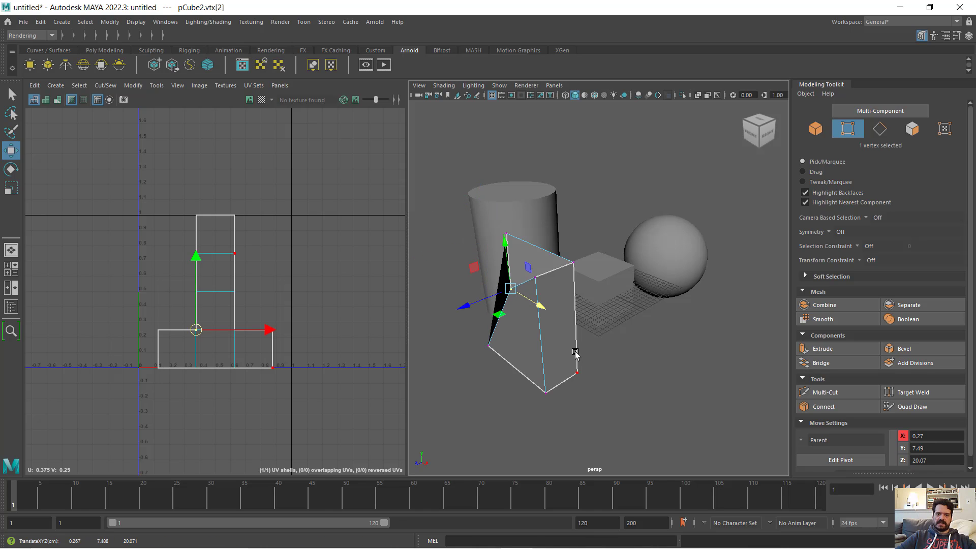
- Extrude the duplicate cube's +X face twice in succession, with Local Translate Z of 6.154 and 5.623
click(912, 129)
click(567, 321)
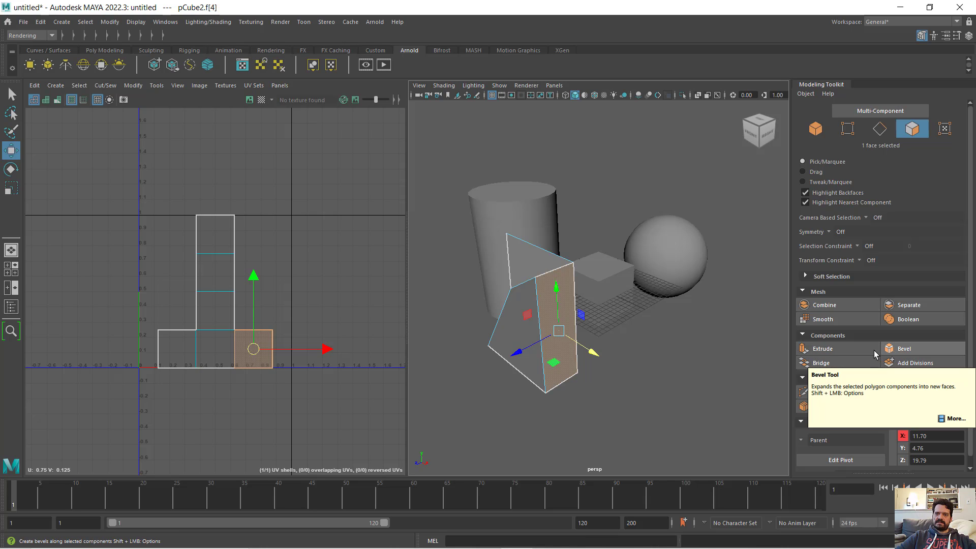
click(856, 352)
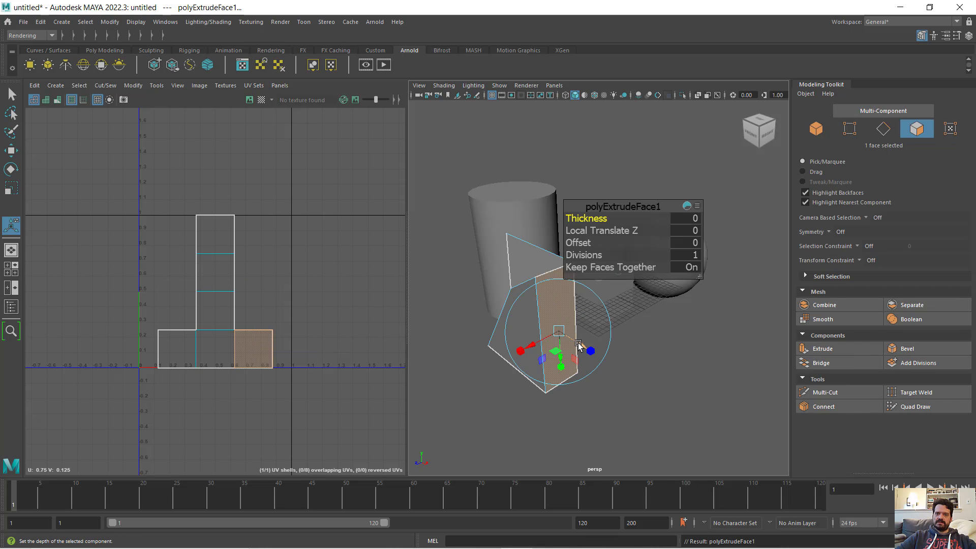
drag(574, 347, 616, 364)
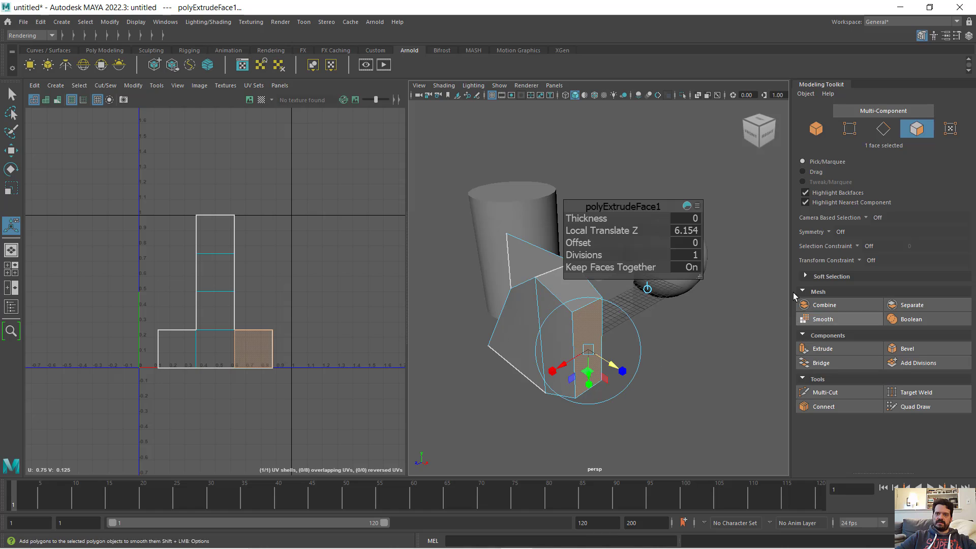
click(852, 352)
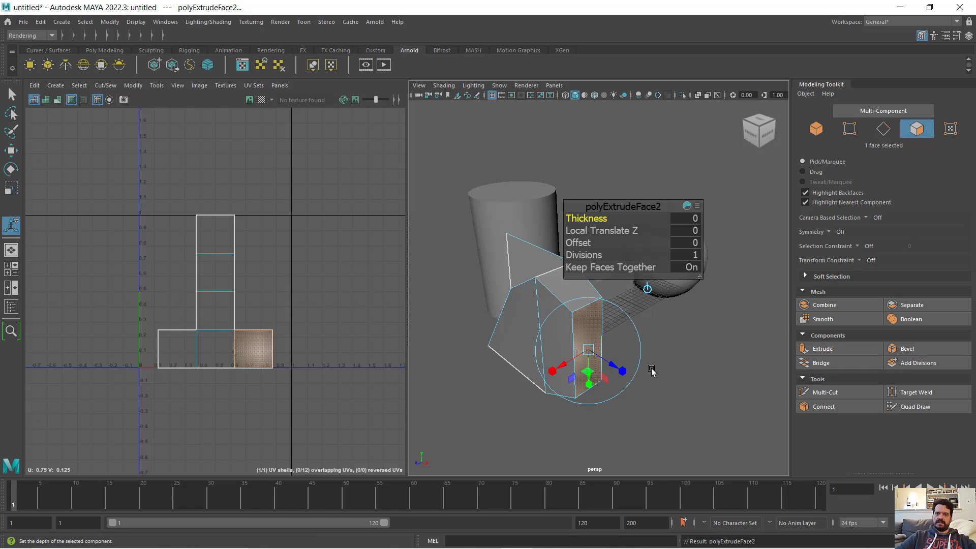
drag(612, 368, 643, 371)
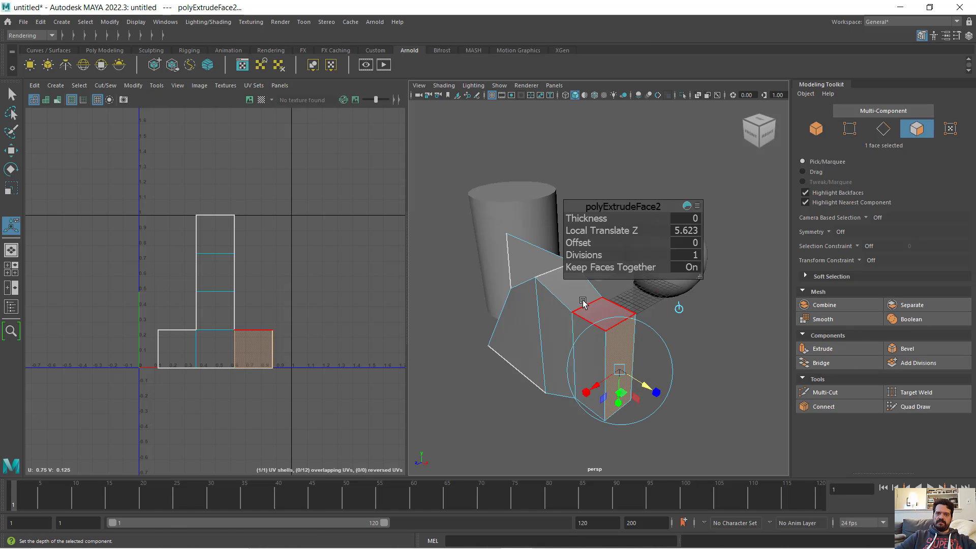
- Select the top and side faces of the extruded sections in turn to examine their UVs in the UV Editor
key(ctrl+z)
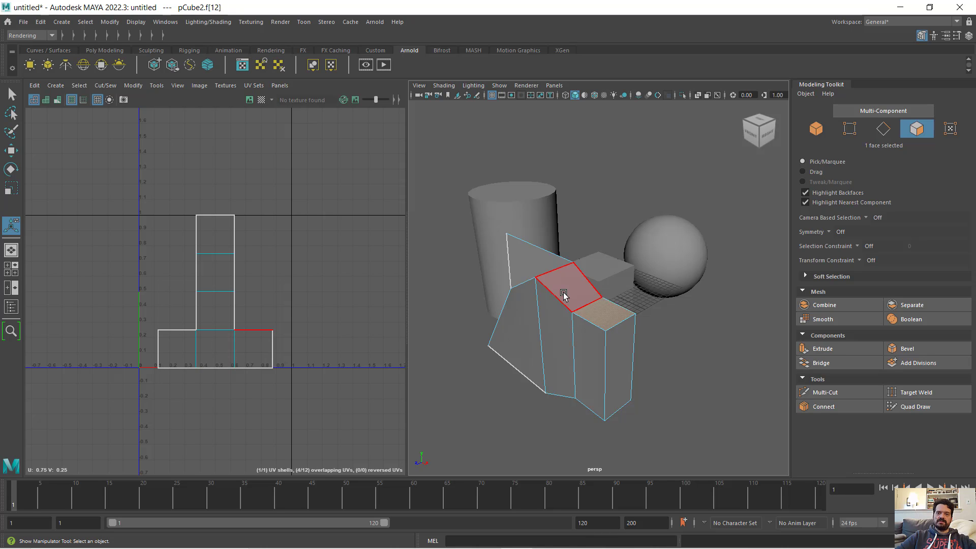
click(255, 336)
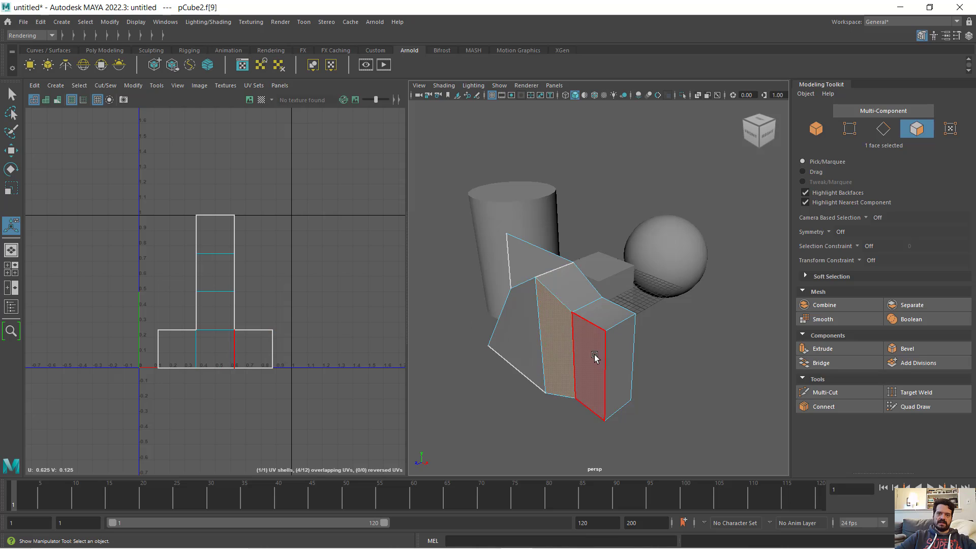
click(598, 331)
click(579, 301)
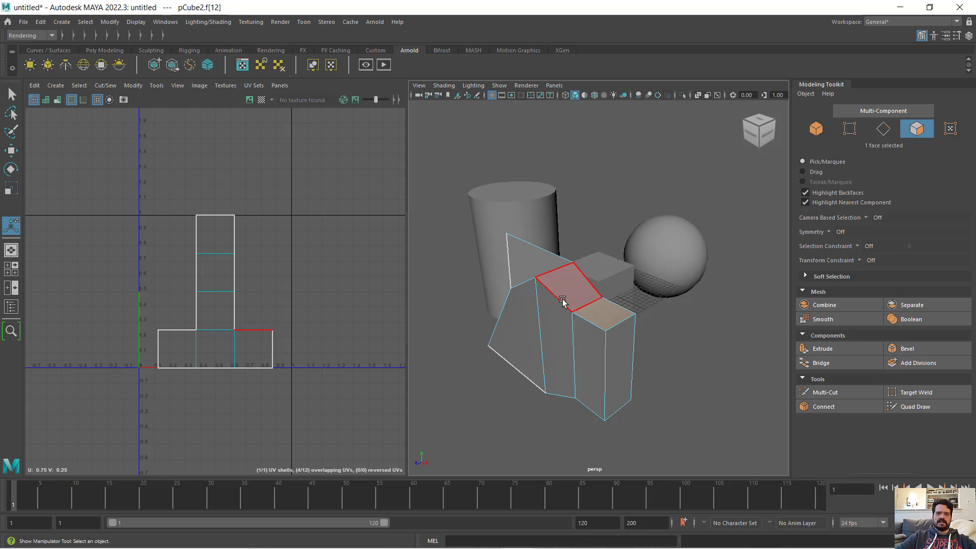
click(559, 323)
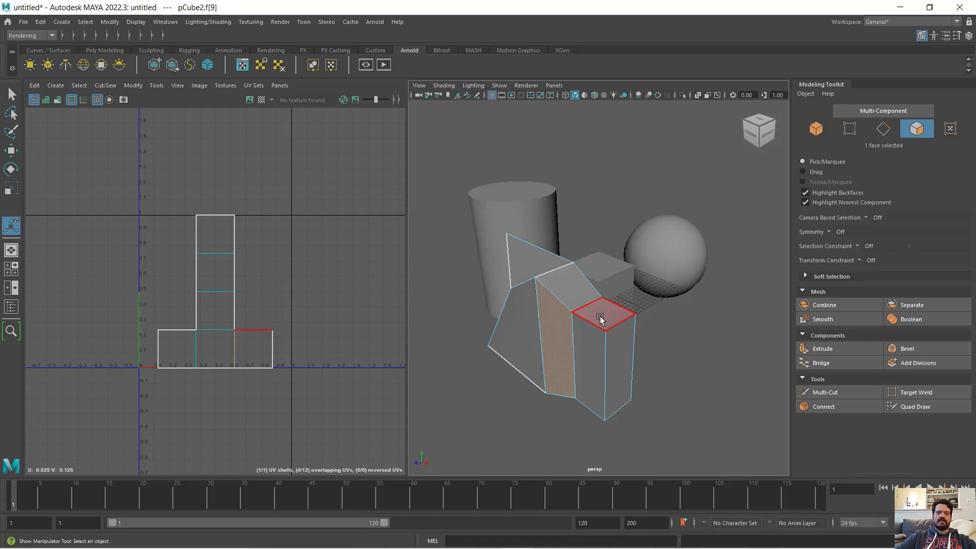
click(573, 300)
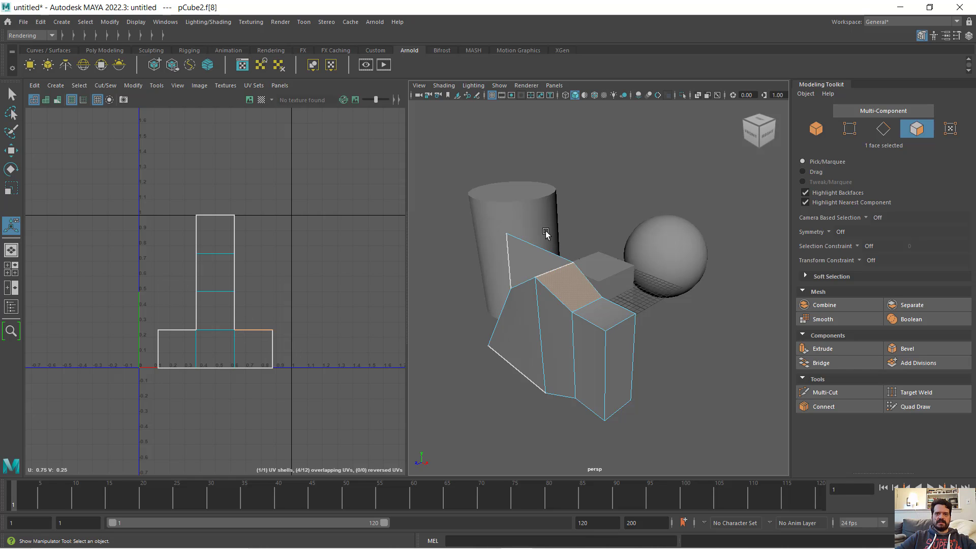
- Return to object mode with the whole extruded cube selected
right_click(734, 184)
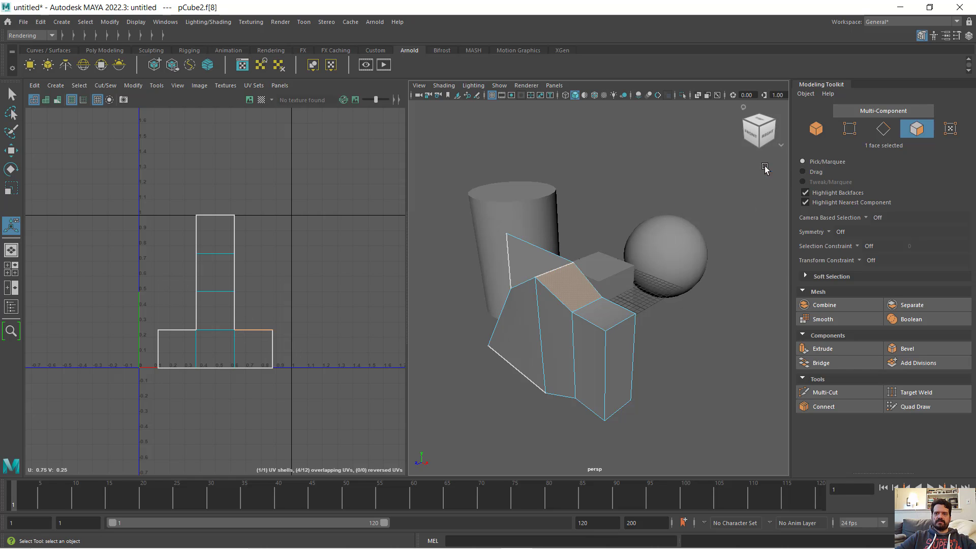
click(644, 258)
click(616, 265)
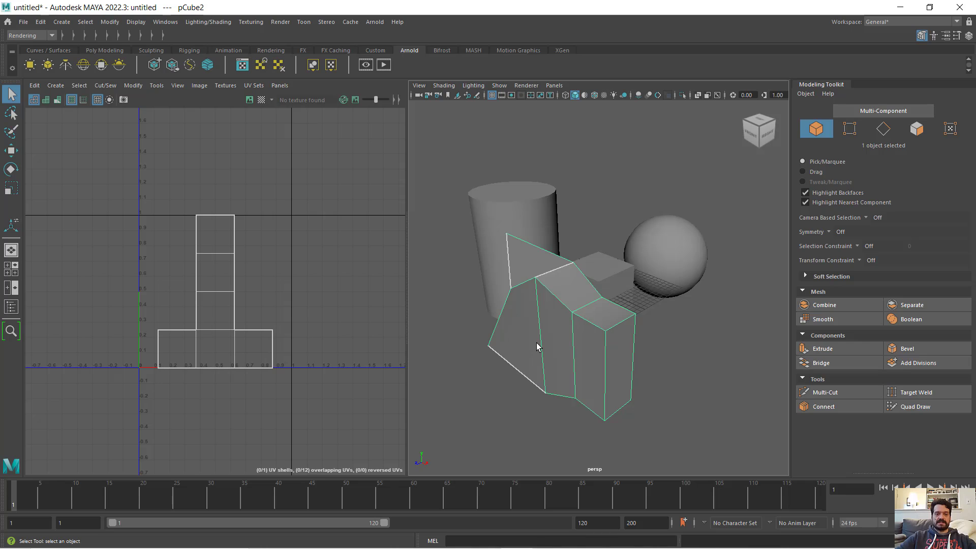